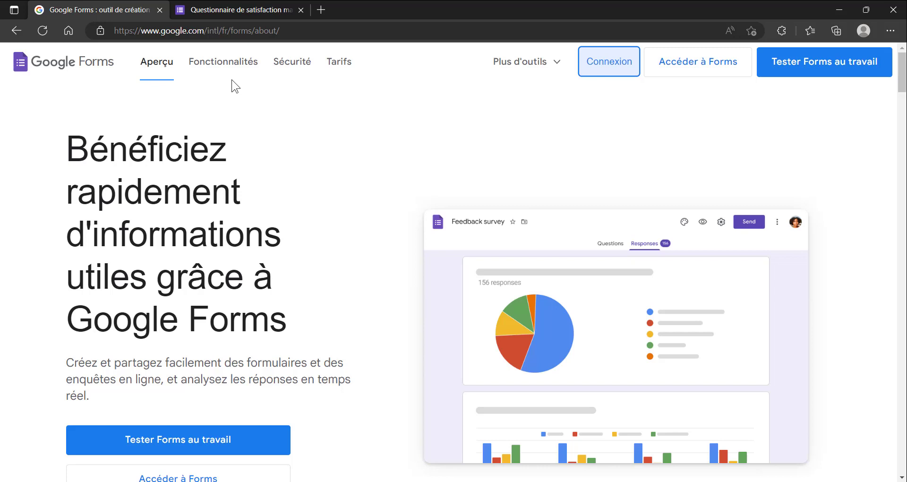
- Download the responses of the Questionnaire de satisfaction marque form as .csv and select the CSV file inside the downloaded archive
click(588, 74)
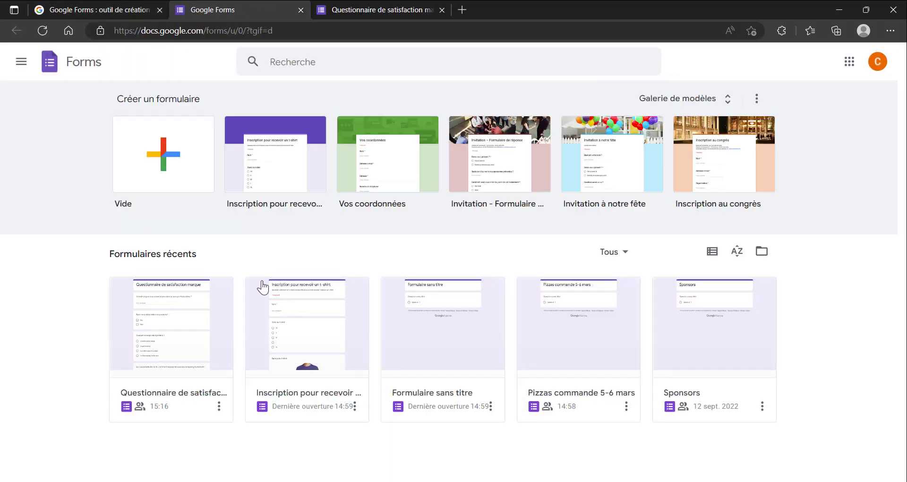
click(214, 311)
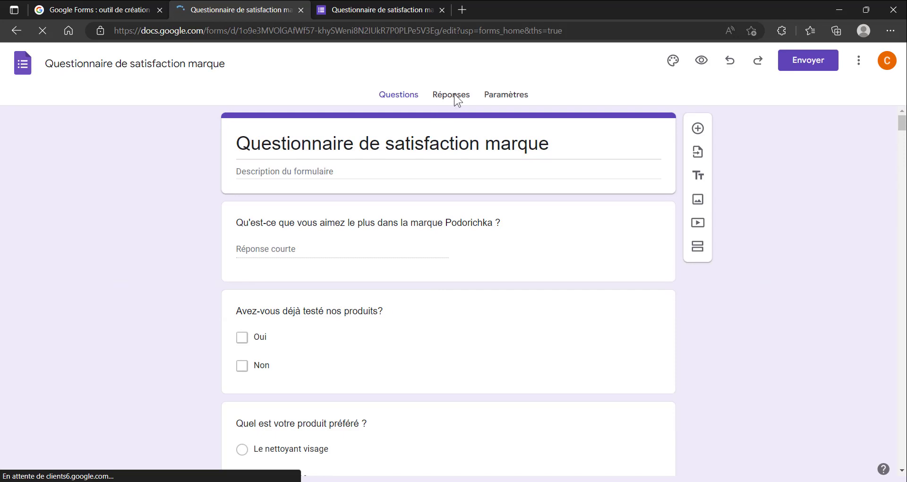
click(451, 95)
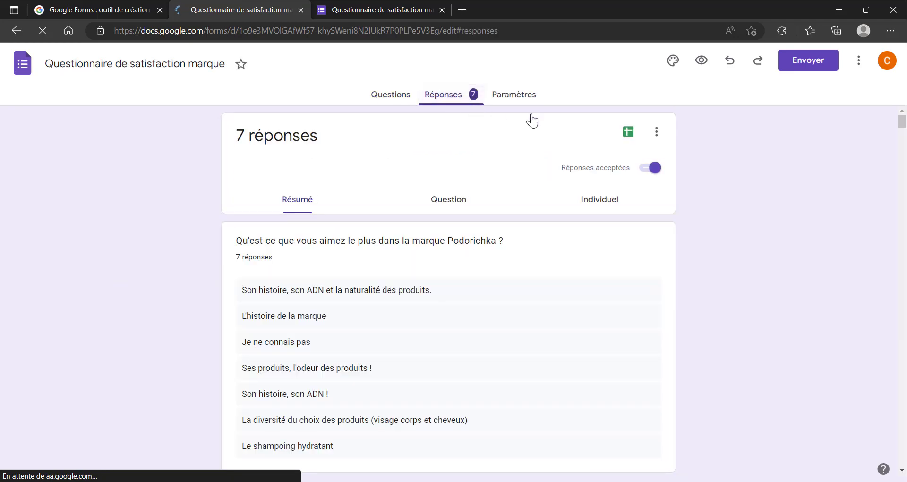
click(656, 134)
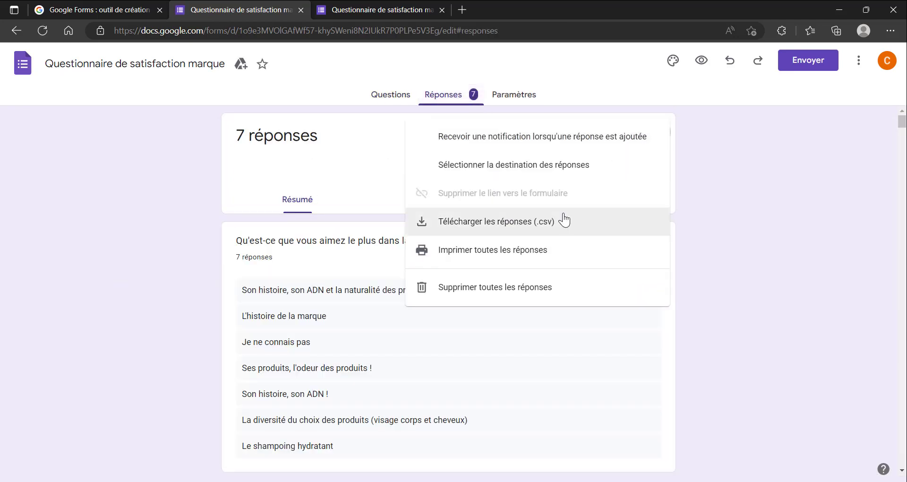
click(540, 232)
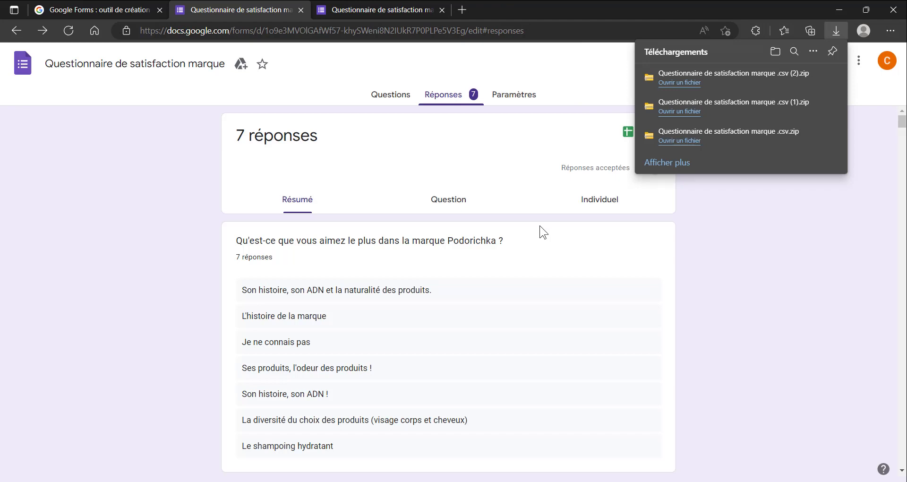
click(750, 75)
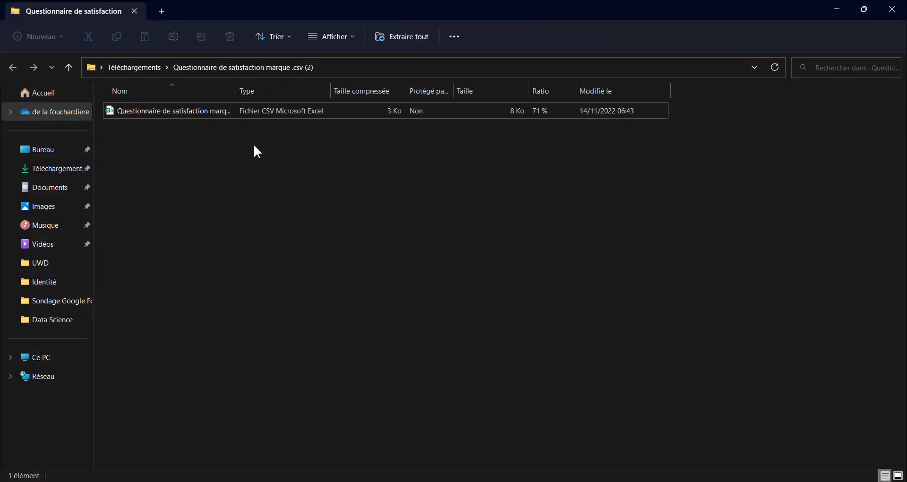
click(243, 113)
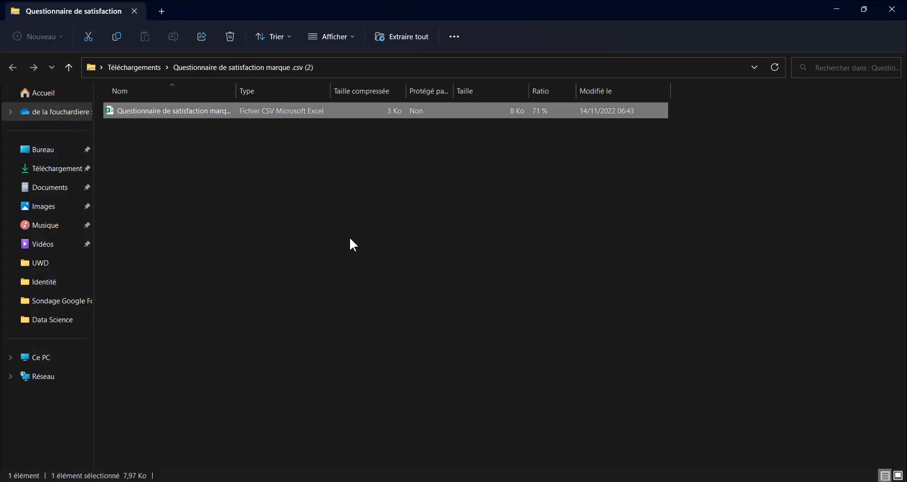
- Switch to Power BI Desktop and import the Questionnaire de satisfaction marque file from Sondage Google Forms as a Texte/CSV source
key(alt+Tab)
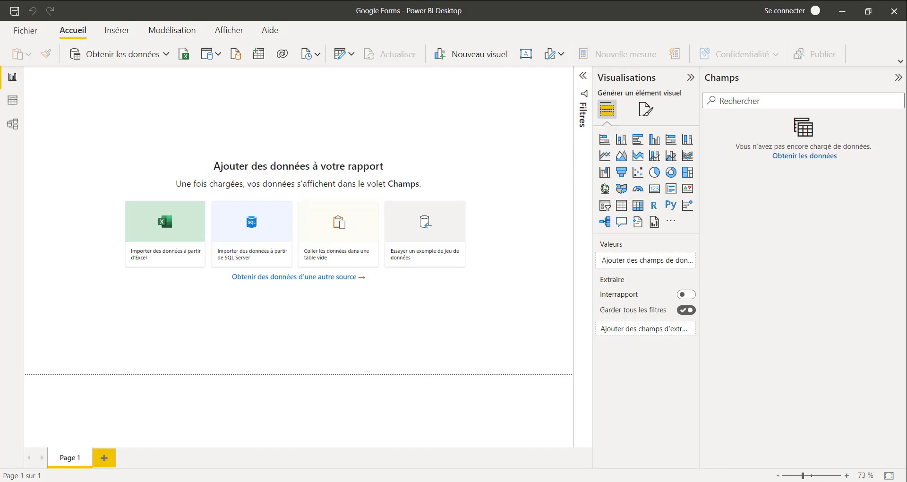
click(165, 55)
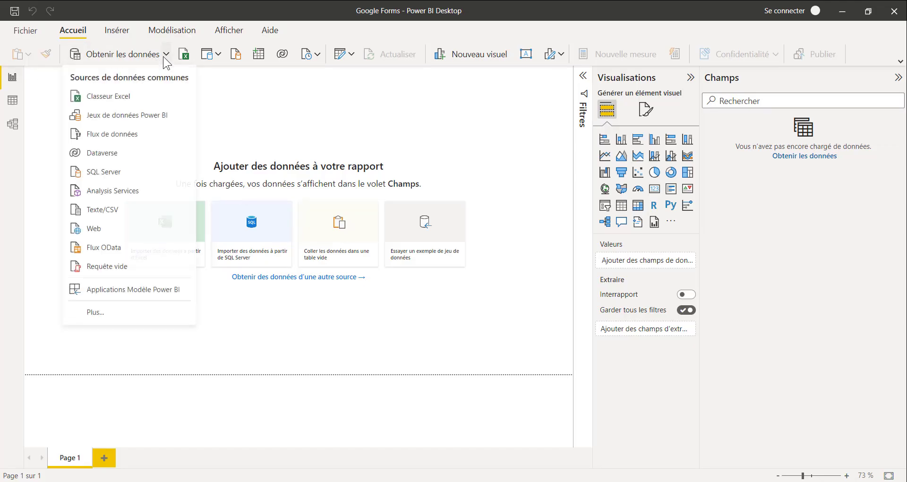
click(131, 213)
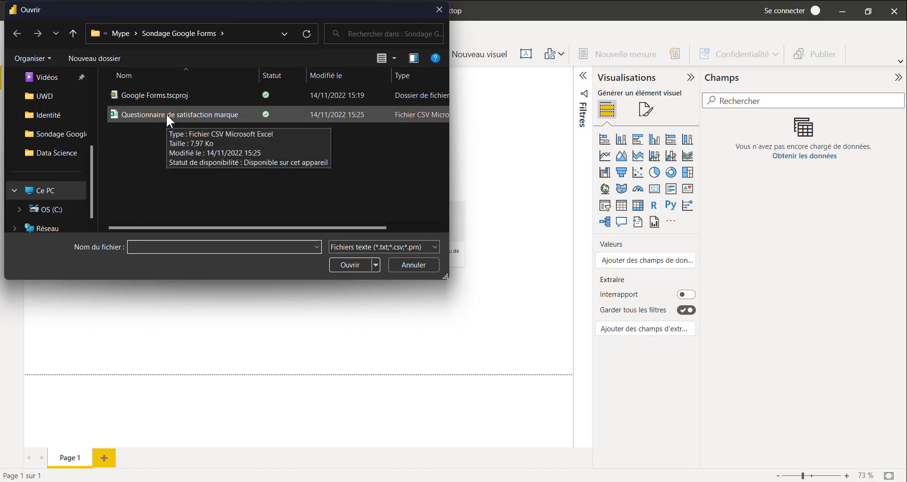
double_click(167, 115)
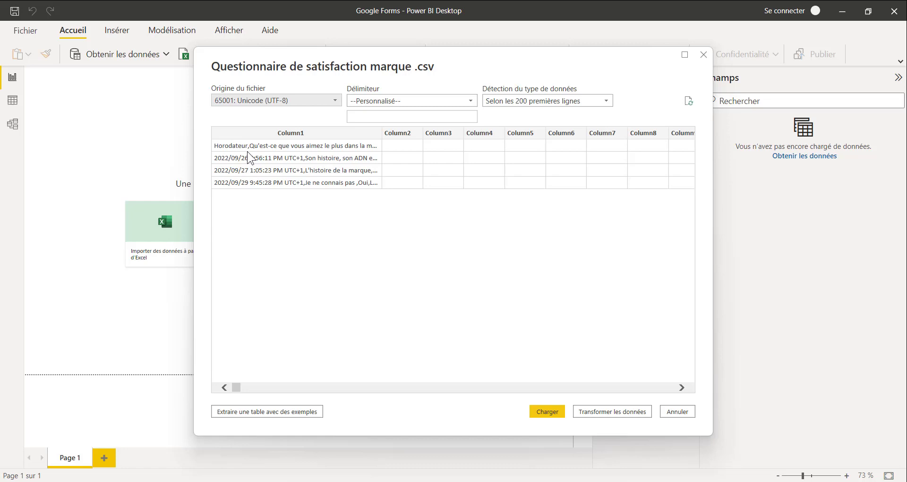
- Set the import delimiter to Virgule and open the data for transformation in Power Query
click(393, 103)
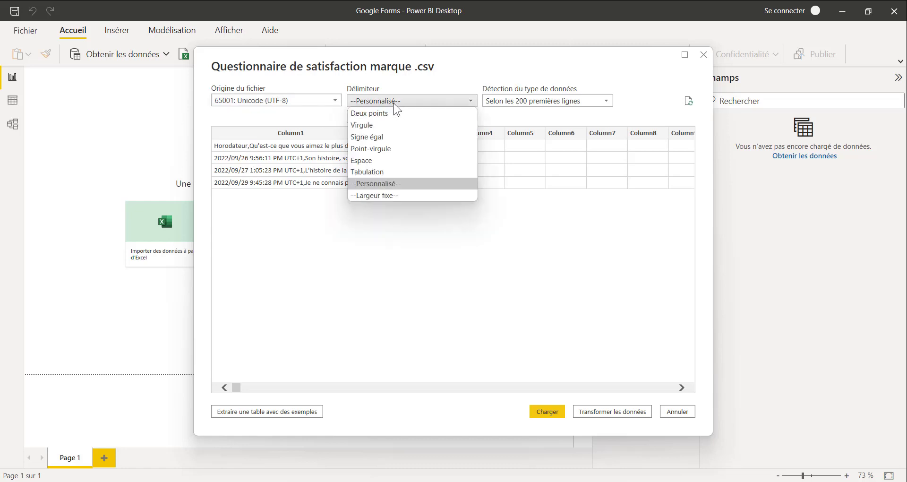
click(379, 122)
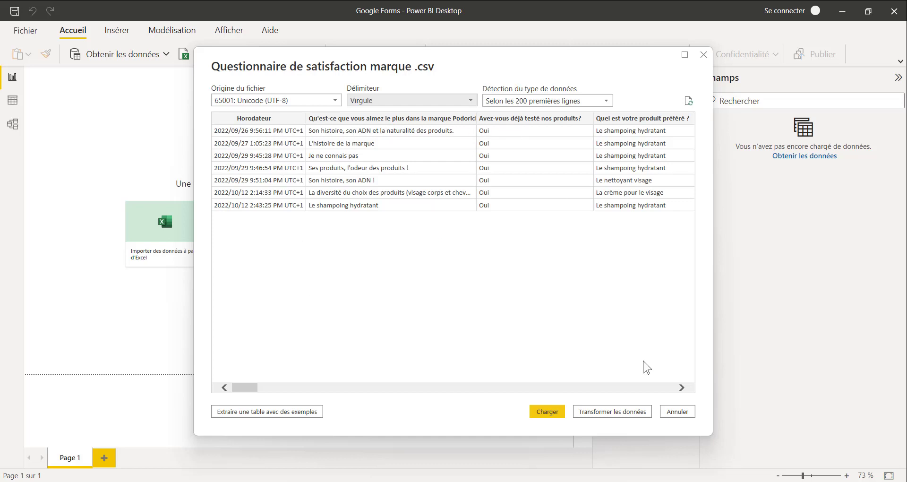
click(614, 411)
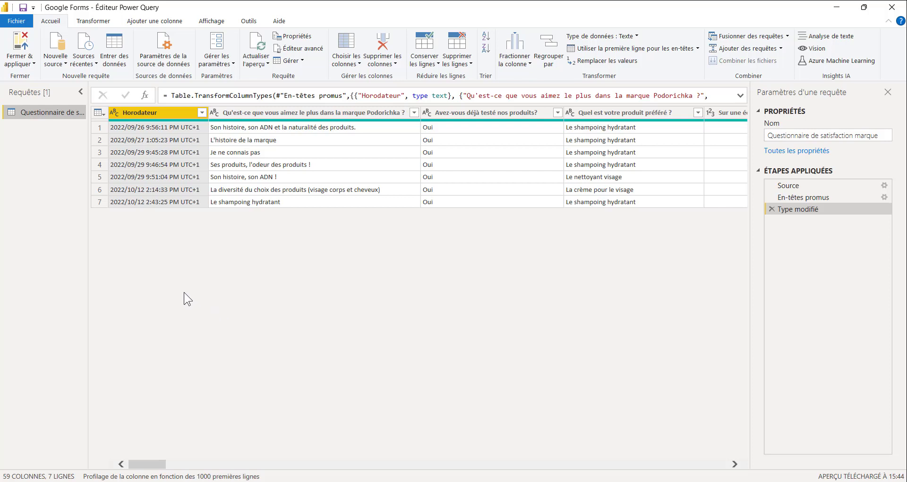
- Split the Horodateur column by number of characters, at 10 characters, once, as far left as possible
right_click(172, 118)
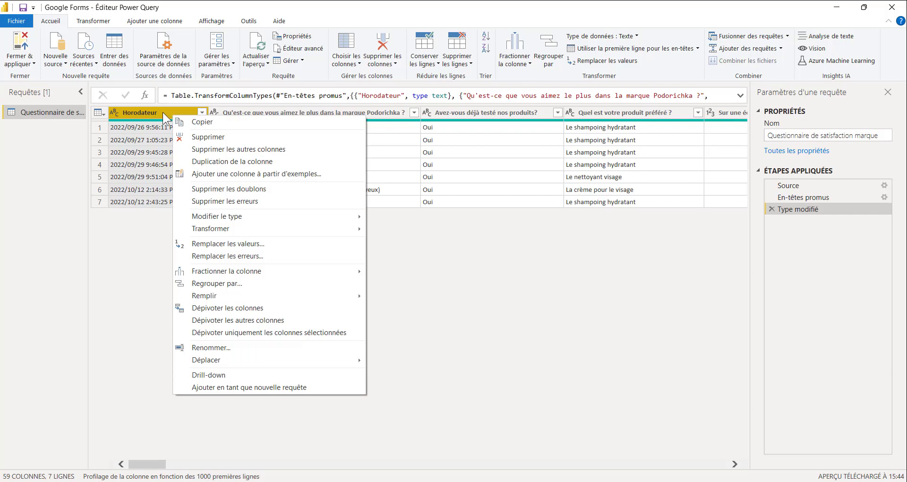
mouse_move(252, 269)
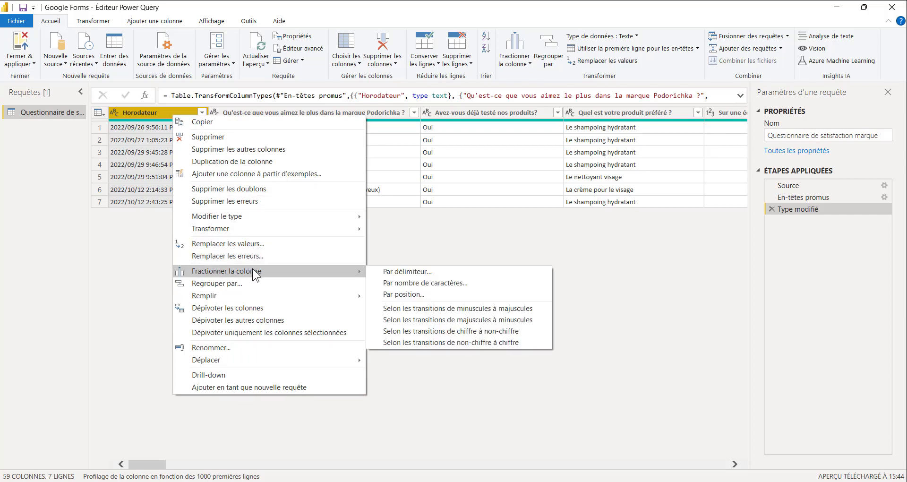
click(423, 282)
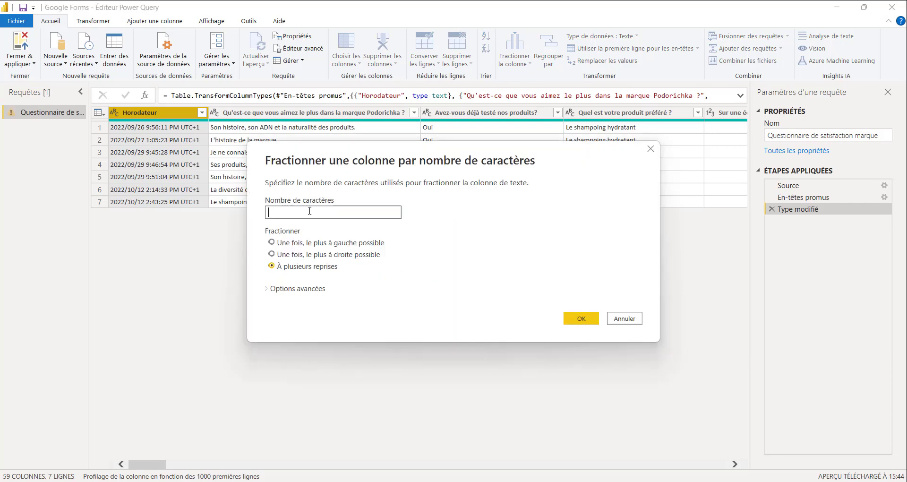
text(10)
click(307, 243)
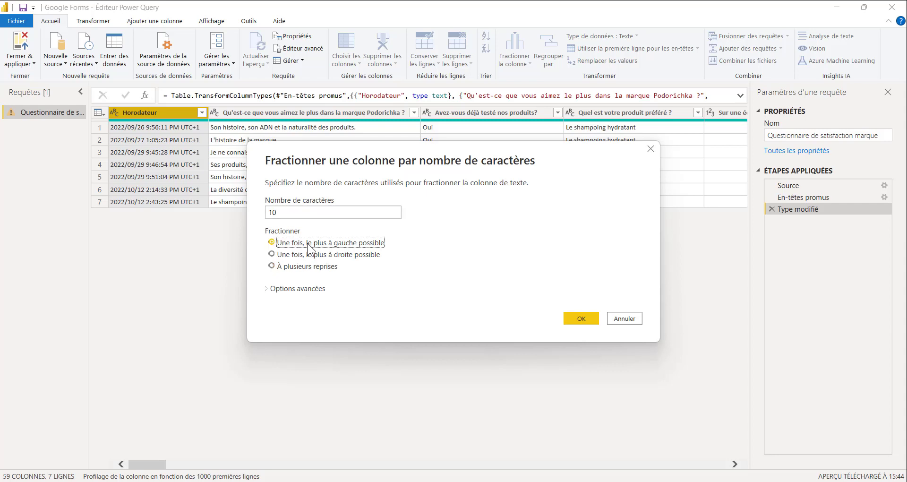
click(579, 319)
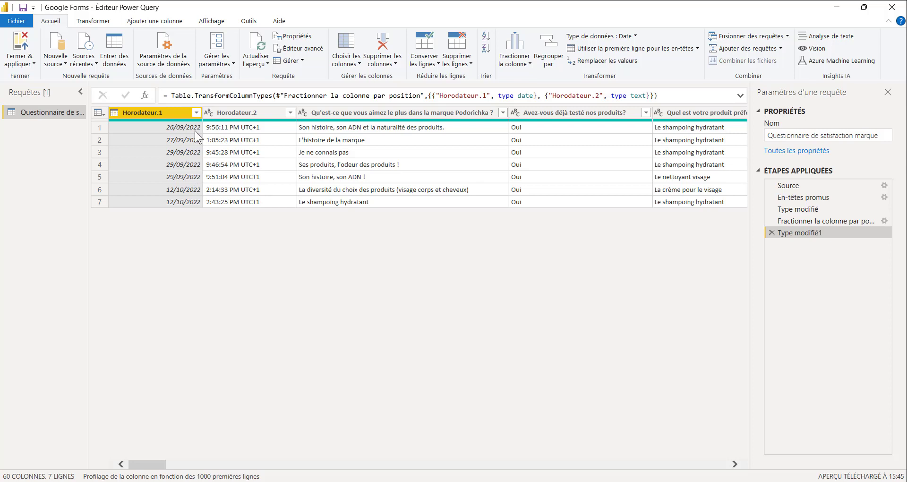
- Set the Horodateur.1 column's data type to Date and rename the column as Horodateur
click(115, 114)
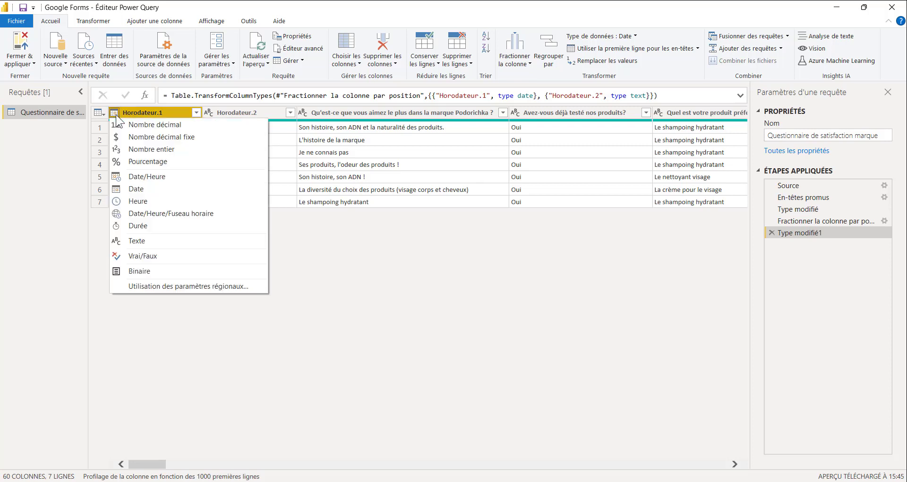
click(127, 188)
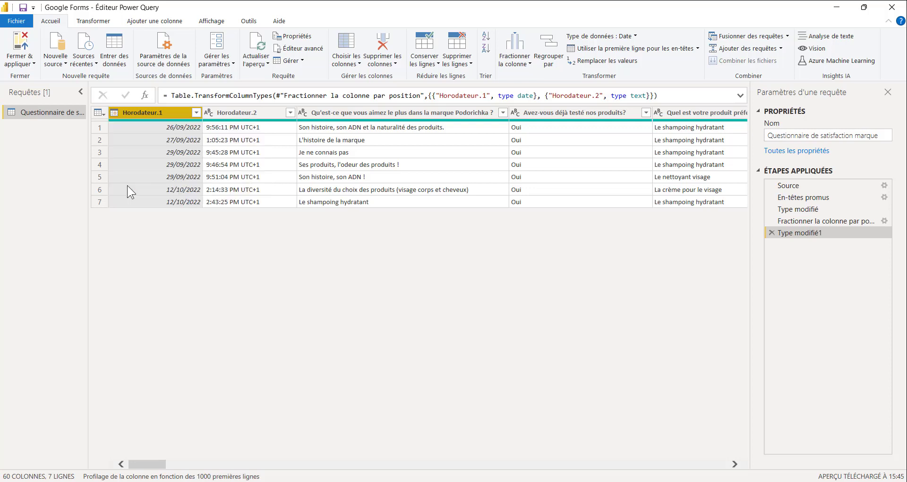
double_click(172, 113)
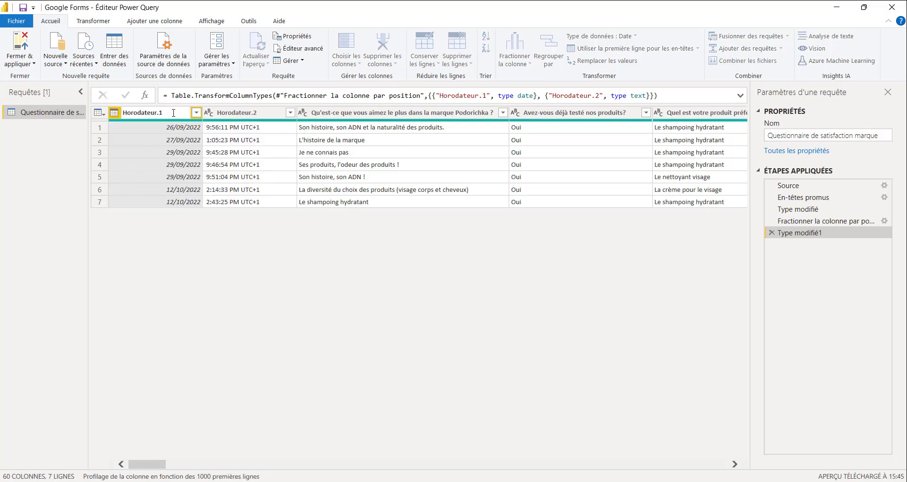
key(BackSpace)
key(BackSpace)
key(Return)
- Delete the Horodateur.2 column, then close the query editor and apply the changes
right_click(265, 111)
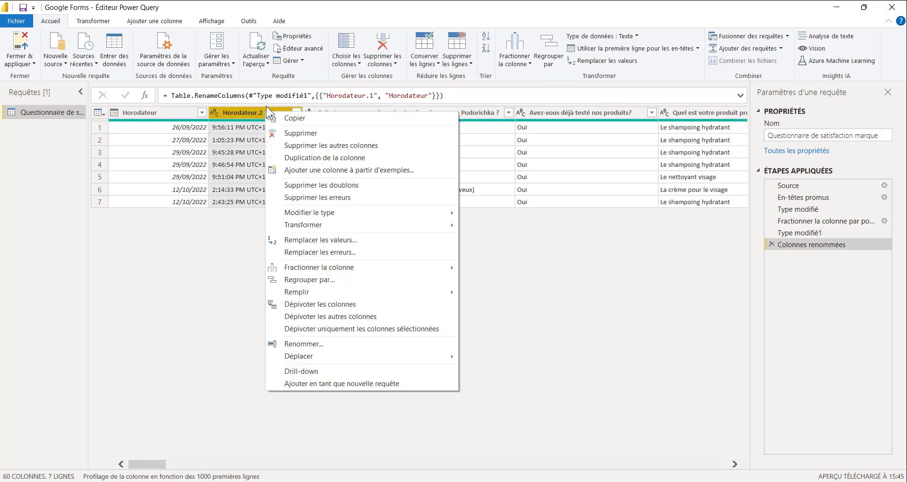
click(292, 133)
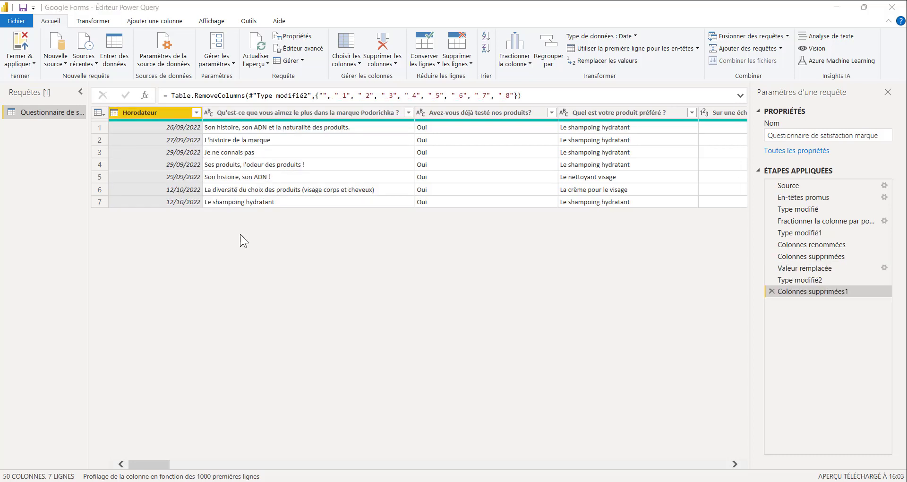
click(29, 47)
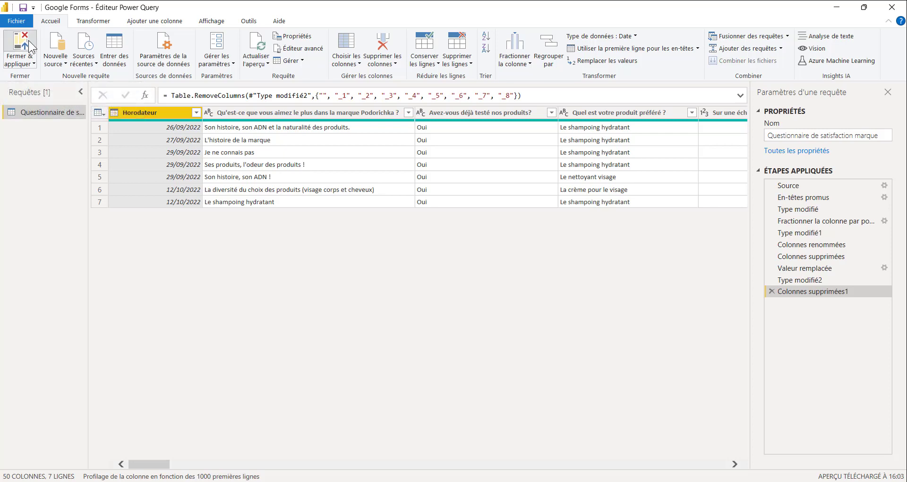
click(29, 41)
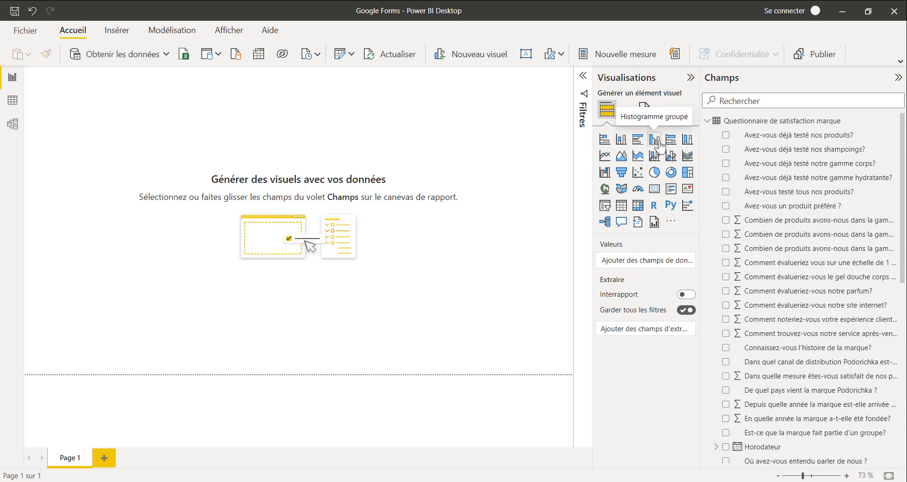
- Build a stacked column chart filling the page's left half, using "Avez-vous déjà testé nos produits?" for X axis, Y axis and legend
click(621, 142)
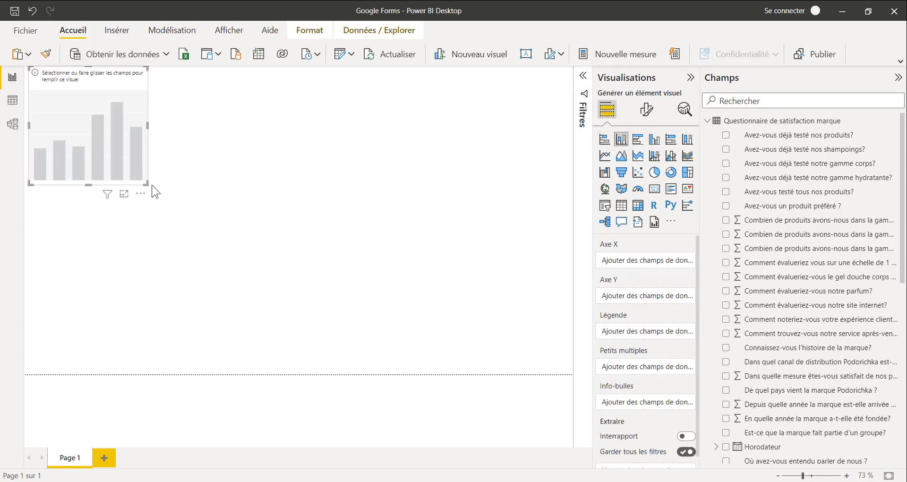
drag(147, 184, 422, 355)
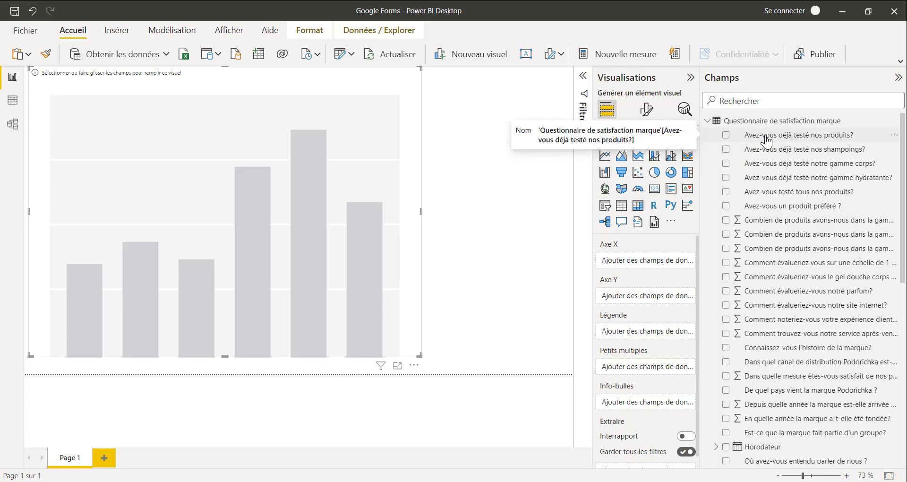
drag(766, 142, 642, 261)
drag(777, 137, 602, 301)
drag(766, 142, 631, 339)
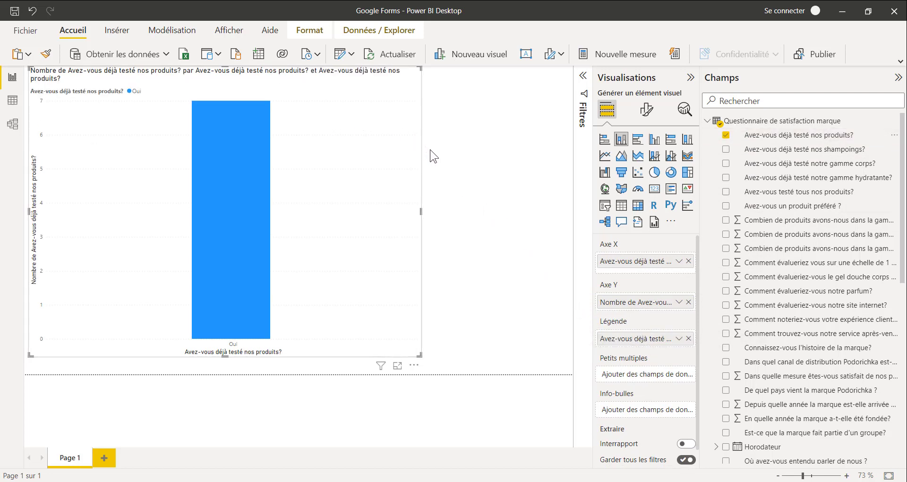
mouse_move(247, 159)
drag(420, 355, 313, 367)
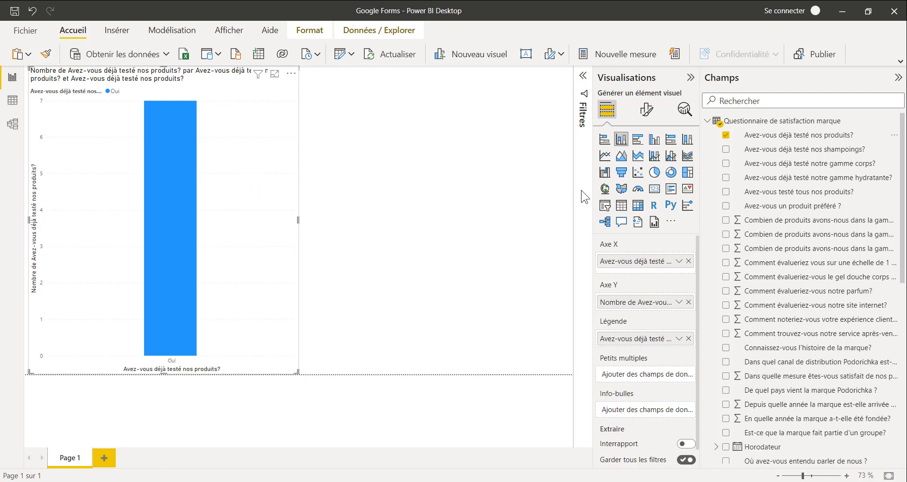
- Add a second stacked column chart beside it, using "Avez-vous déjà testé notre gamme corps?" for X axis, Y axis and legend
click(491, 189)
click(621, 139)
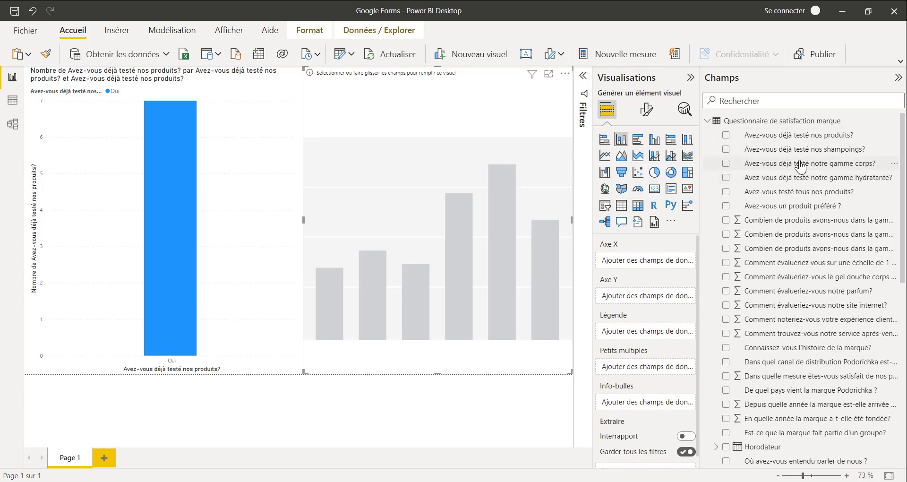
drag(787, 169, 633, 302)
drag(770, 170, 651, 344)
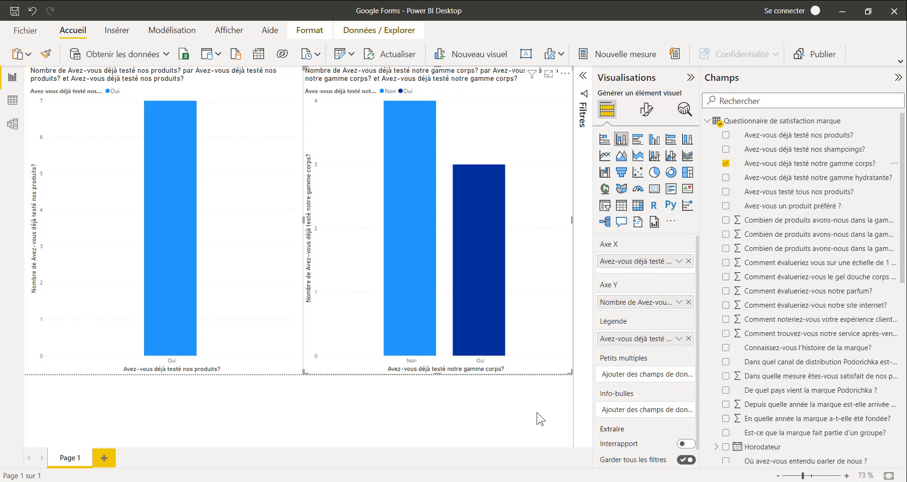
- Examine the answer counts of the Non and Oui bars in the gamme corps chart
mouse_move(397, 259)
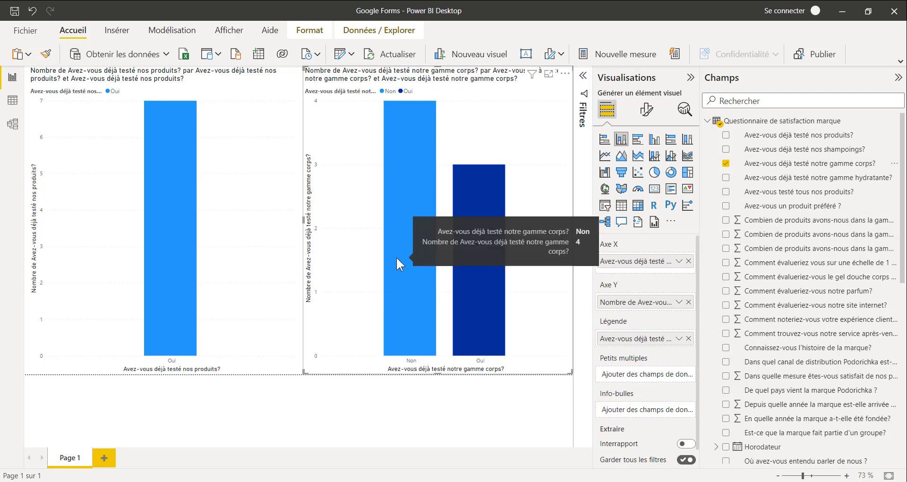
mouse_move(466, 273)
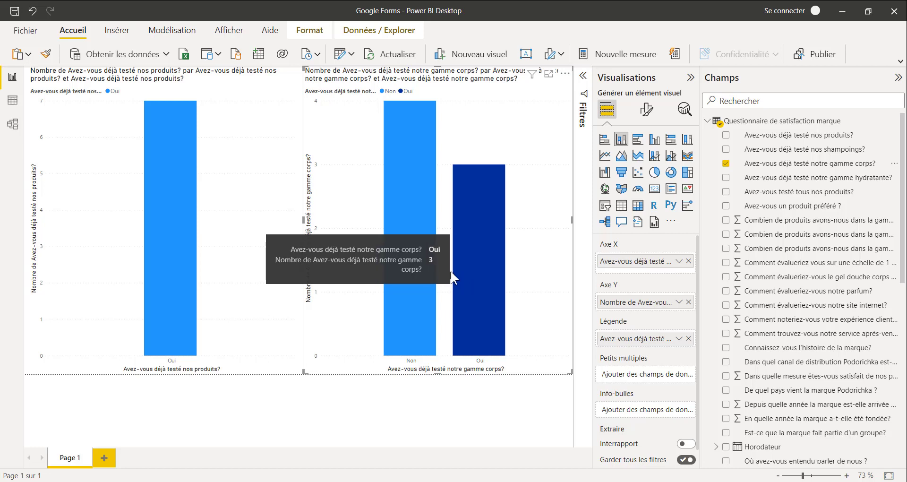
click(265, 398)
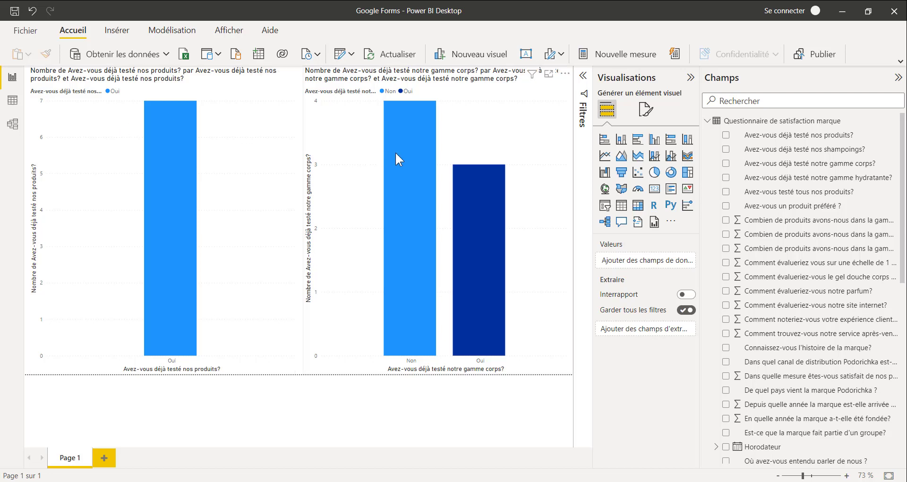
mouse_move(395, 152)
mouse_move(470, 212)
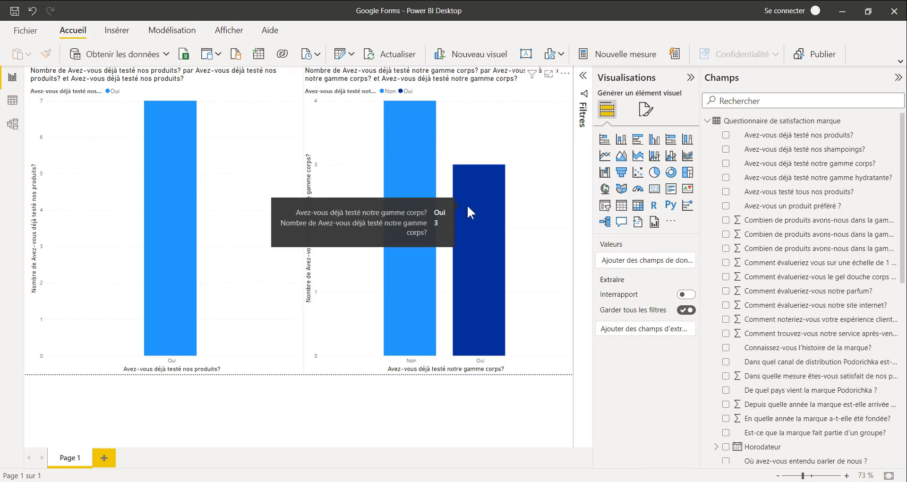